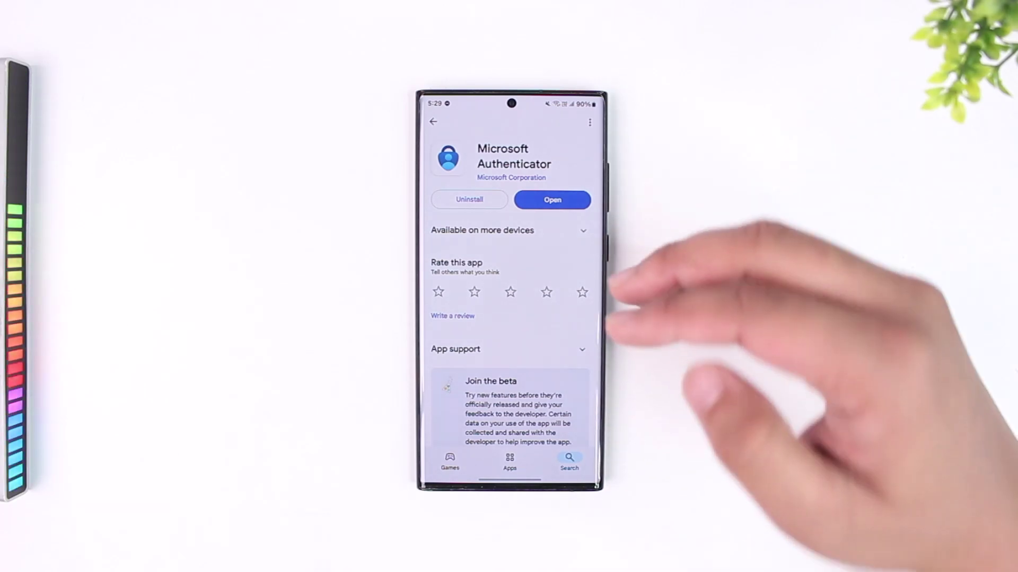
Launch the newly installed Microsoft Authenticator from its Play Store page
{"action": "left_click", "coordinate": [557, 200]}
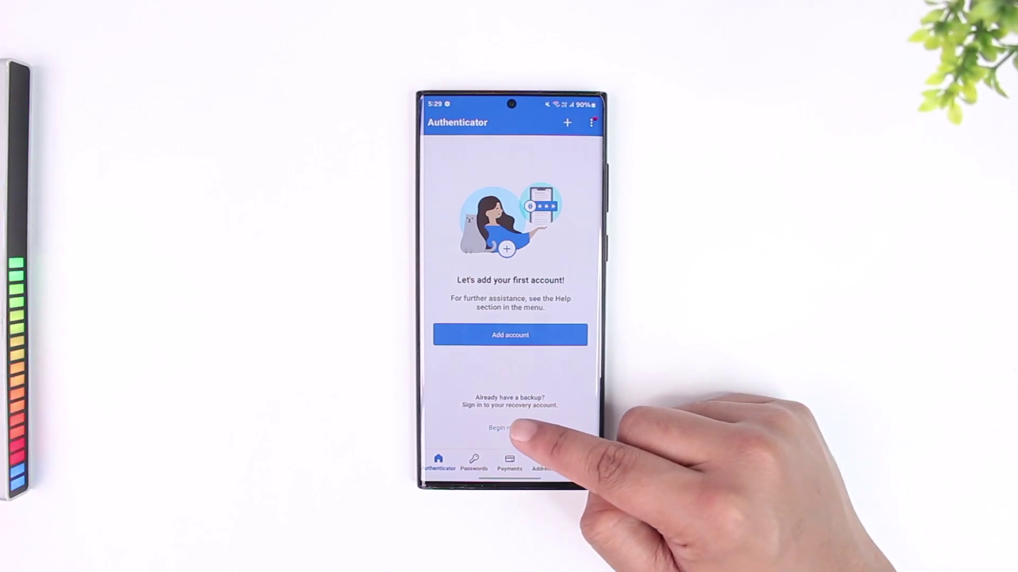
Choose 'Begin recovery' under 'Already have a backup?' to restore accounts from backup
{"action": "left_click", "coordinate": [509, 428]}
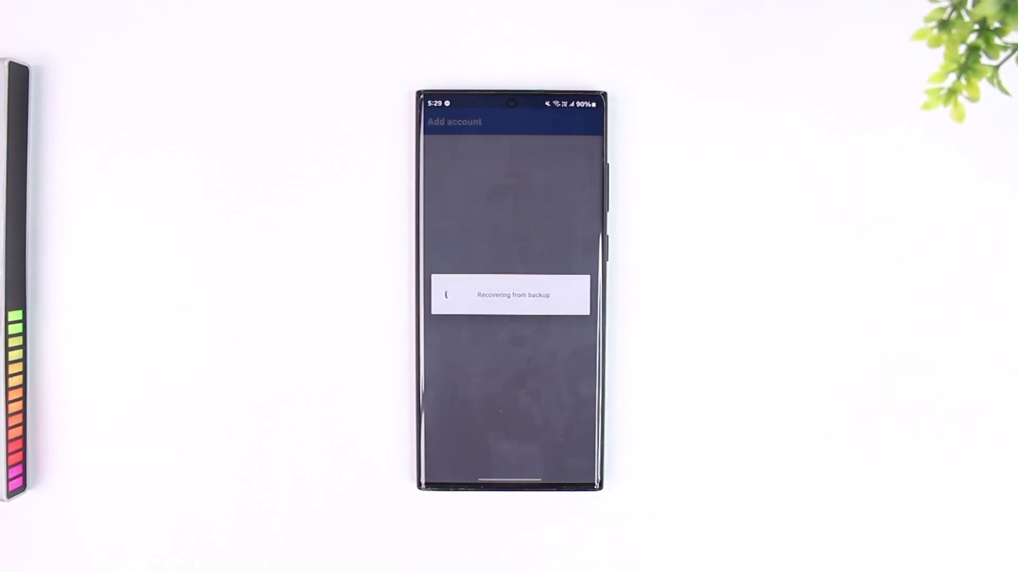